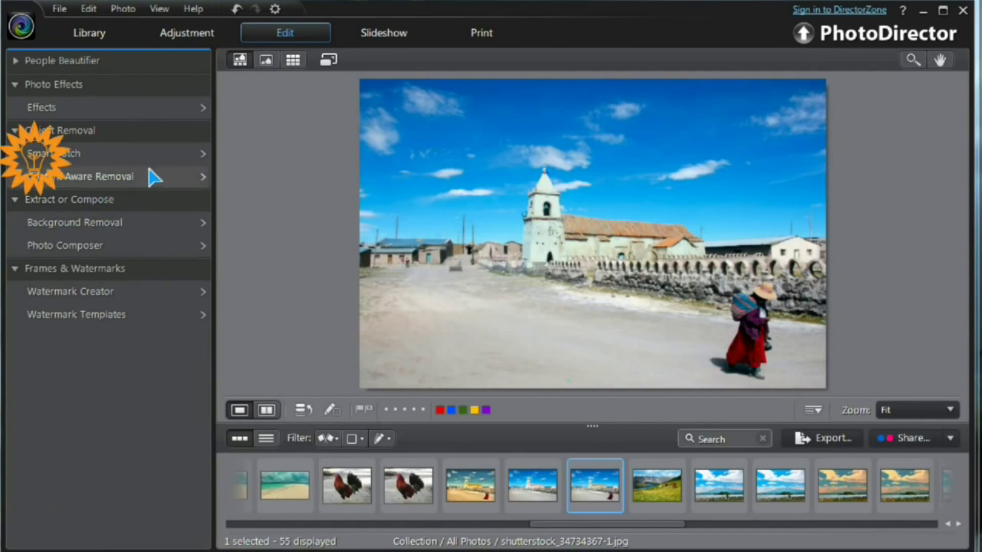
Open Content Aware Removal in Before/After compare, zoomed in on the walking woman
click(120, 179)
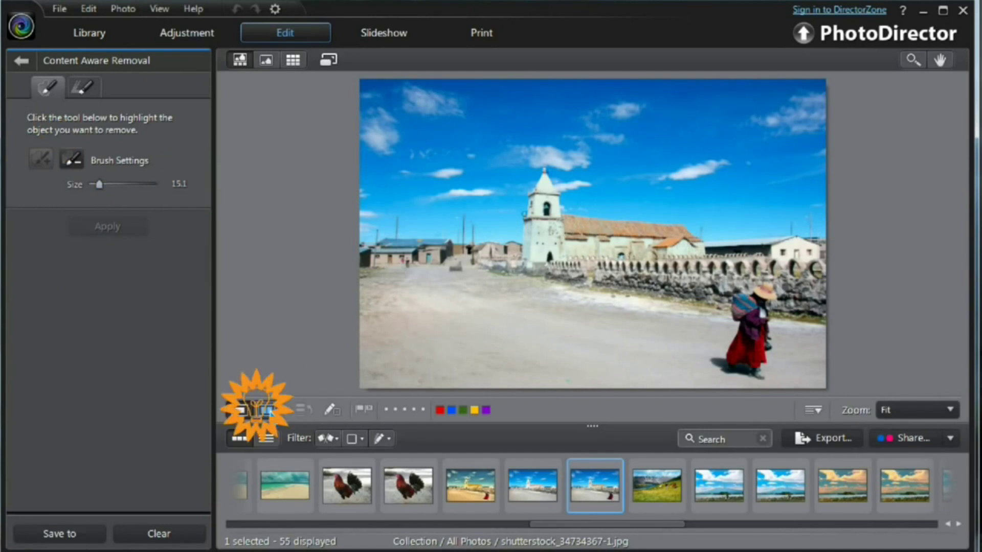
click(265, 411)
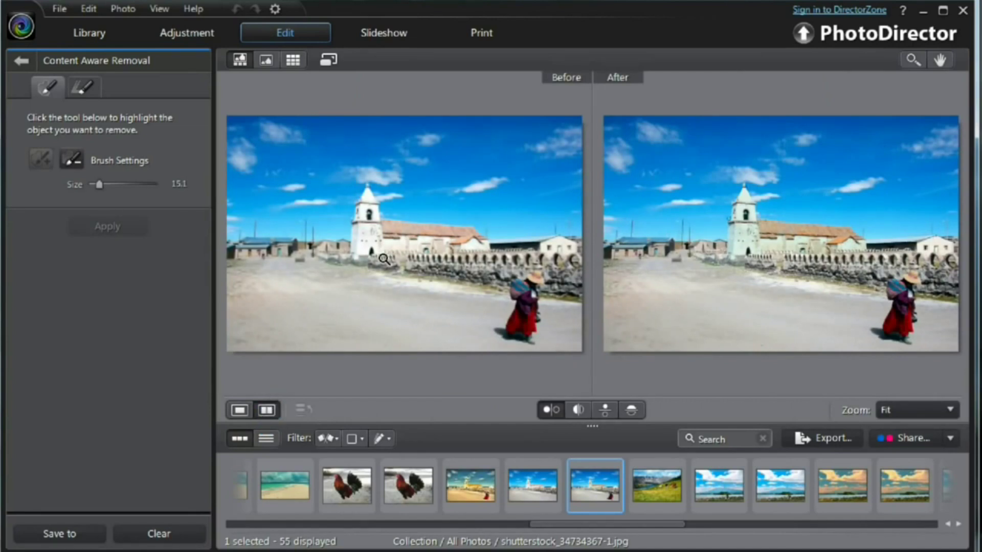
click(393, 246)
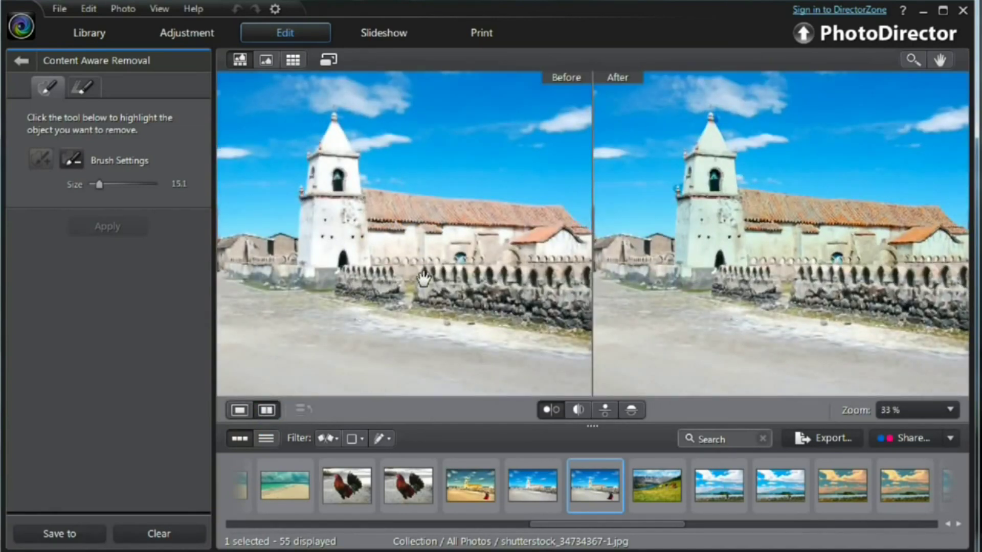
drag(446, 274, 314, 202)
drag(449, 267, 346, 217)
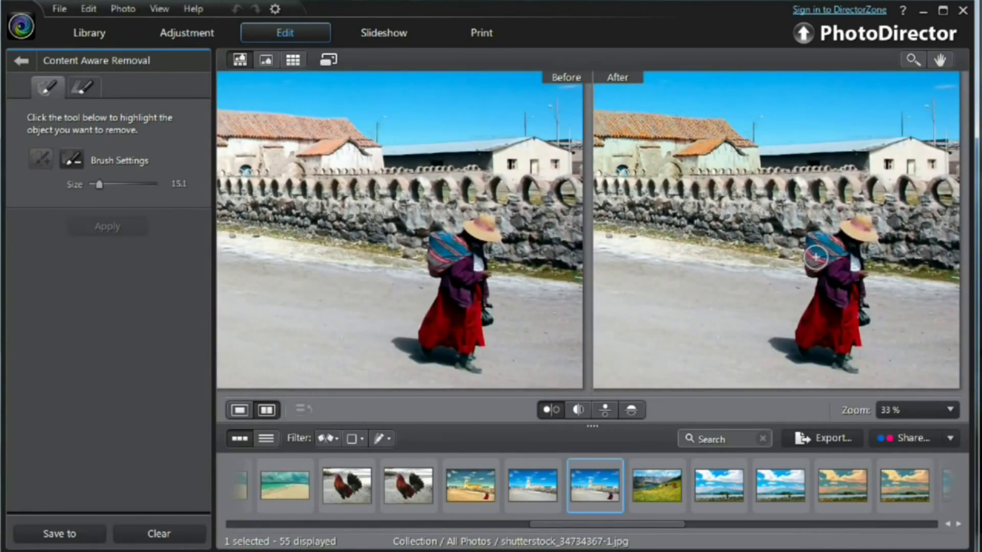
Brush over the walking woman and her shadow and apply the removal
drag(814, 262, 812, 240)
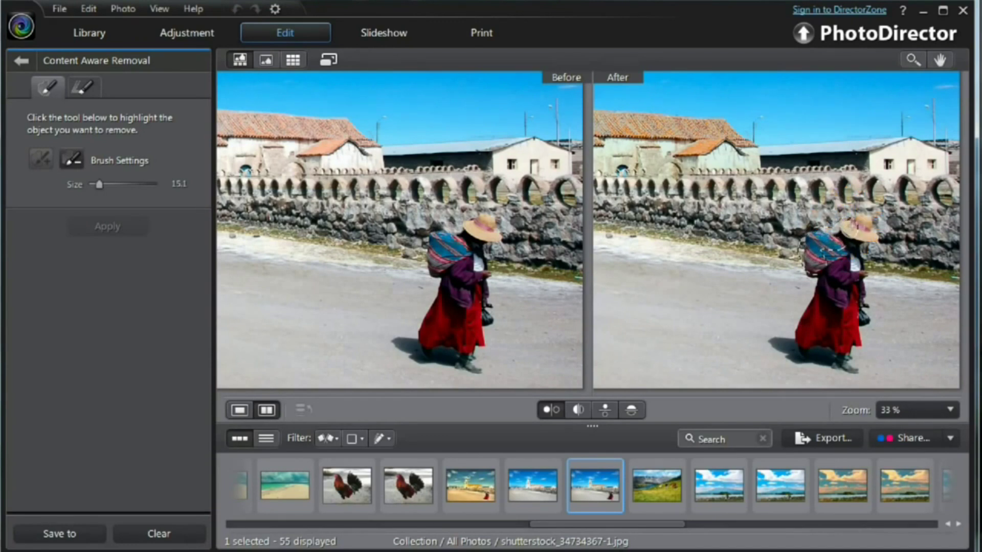
mouse_move(869, 238)
mouse_down()
mouse_move(850, 360)
mouse_move(802, 359)
mouse_move(778, 343)
mouse_move(842, 333)
mouse_move(846, 290)
mouse_move(823, 325)
mouse_move(805, 333)
mouse_move(821, 282)
mouse_move(812, 247)
mouse_move(839, 277)
mouse_move(852, 247)
mouse_move(828, 267)
mouse_move(849, 312)
mouse_move(839, 338)
mouse_move(837, 291)
mouse_move(834, 303)
mouse_up()
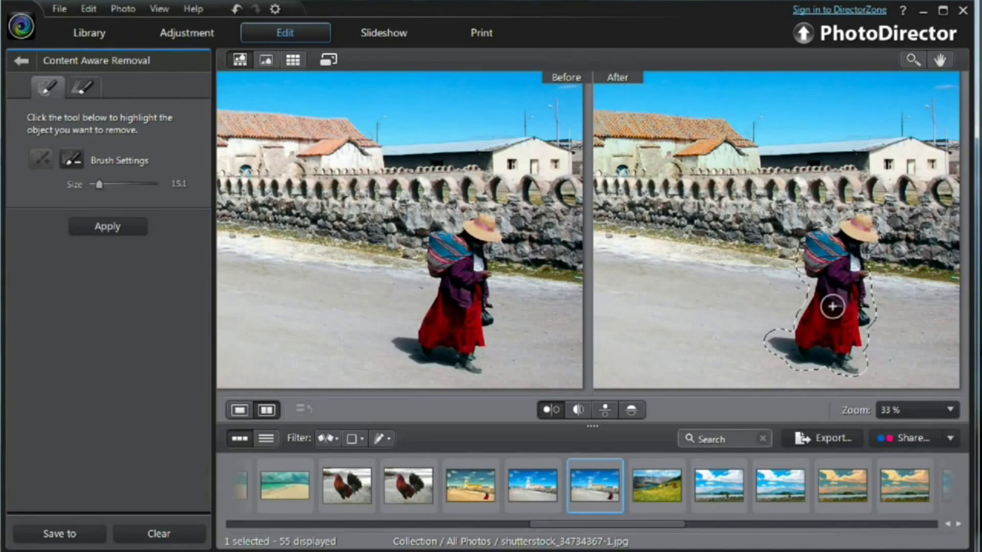
click(81, 233)
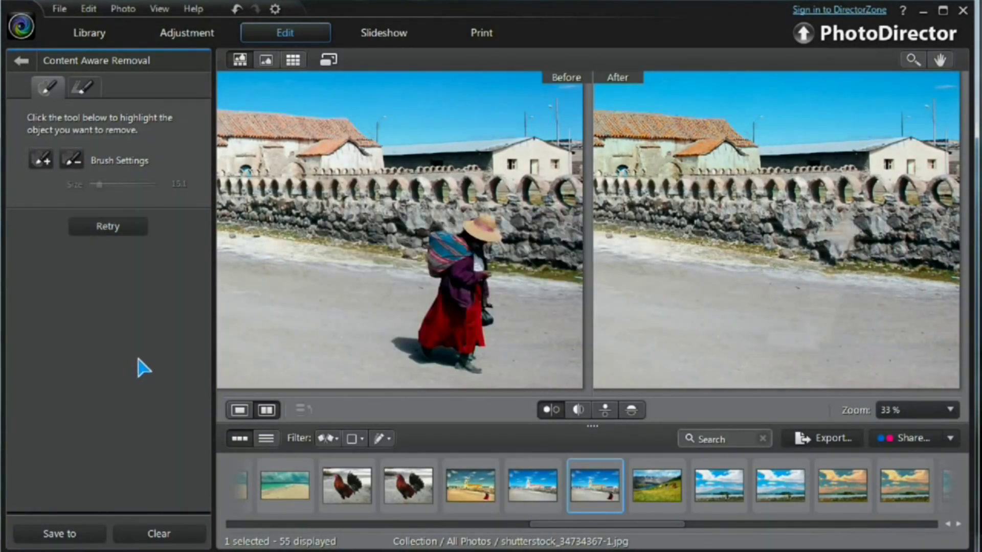
Fit the cleaned church photo to view, then zoom into the Mount Fuji photo DSC_6349.jpg
click(337, 240)
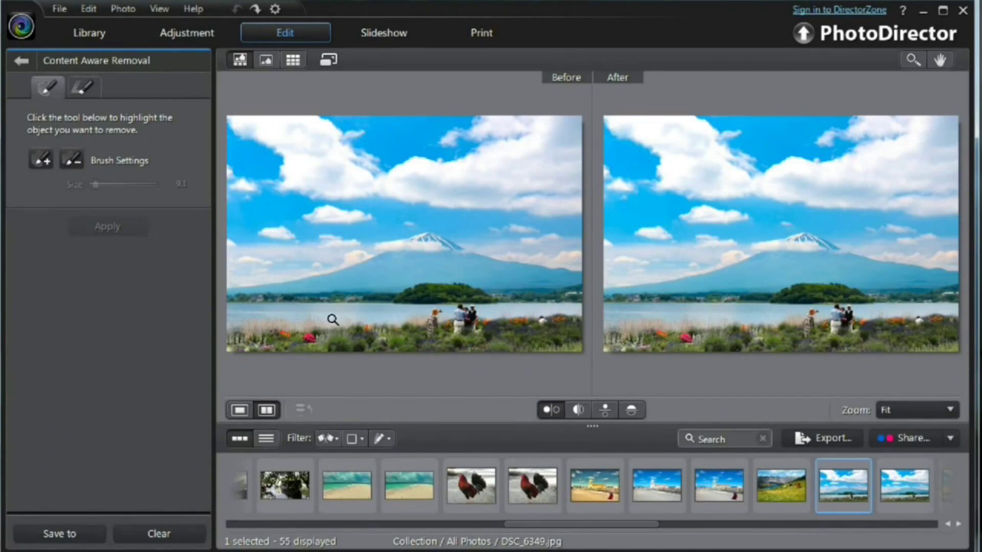
click(412, 247)
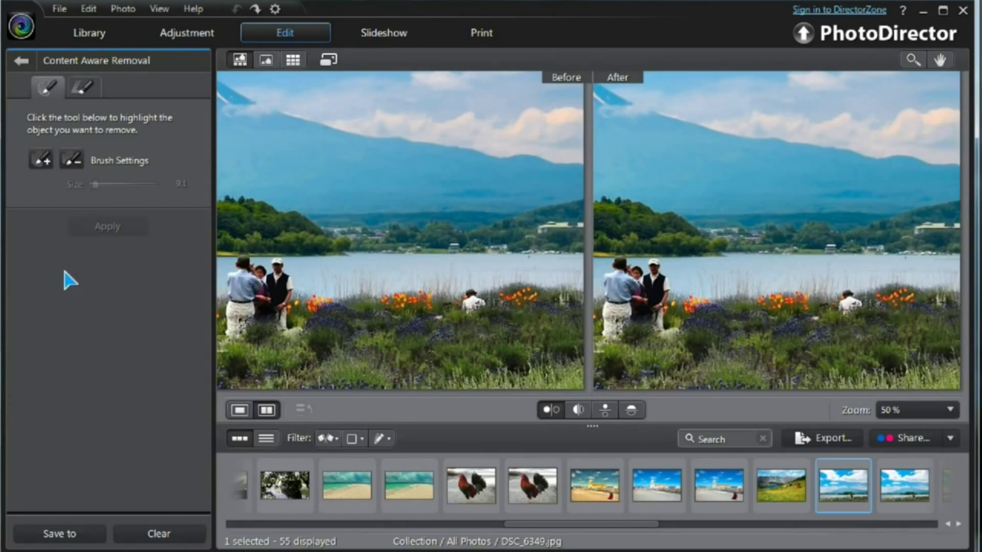
Brush over the small seated figure among the right-hand flowers and apply removal
click(41, 160)
click(41, 160)
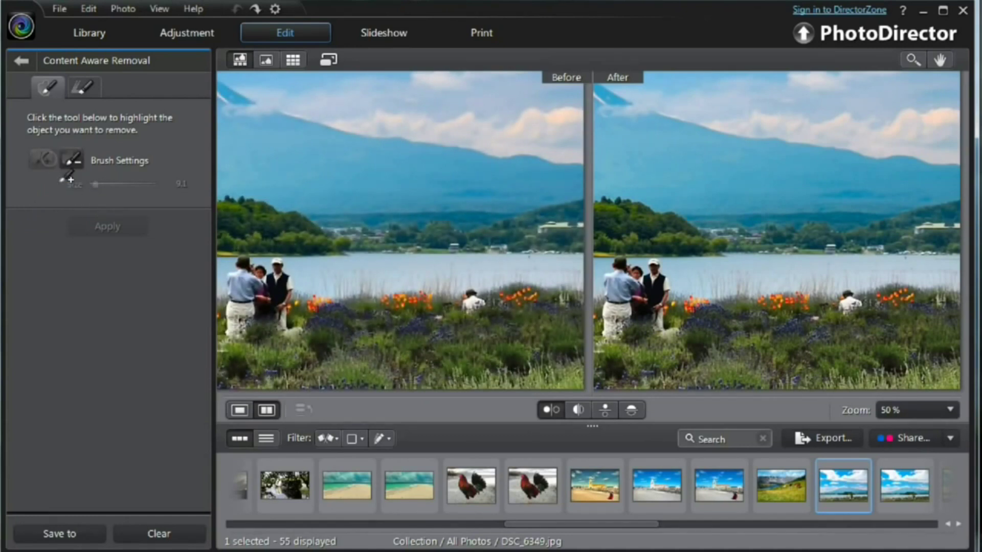
click(849, 302)
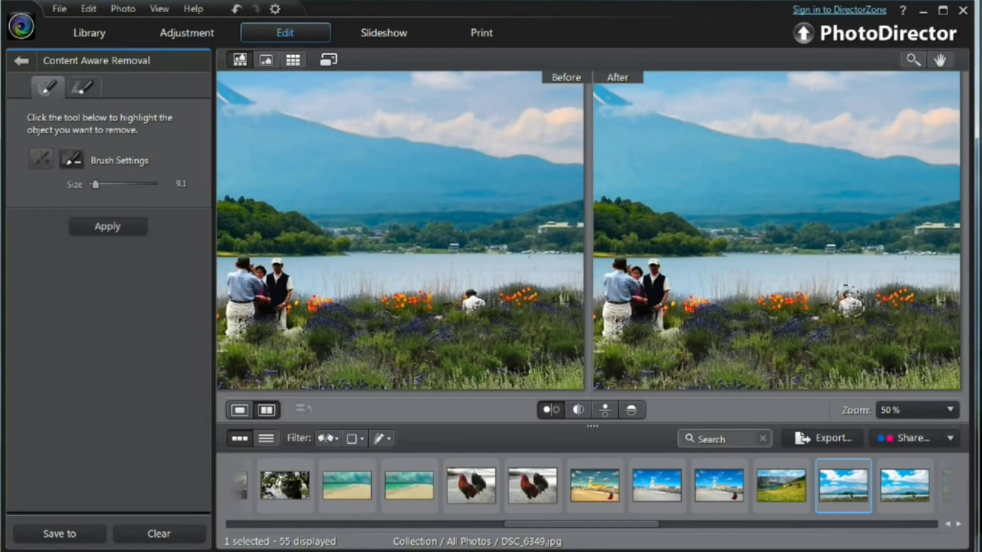
click(123, 236)
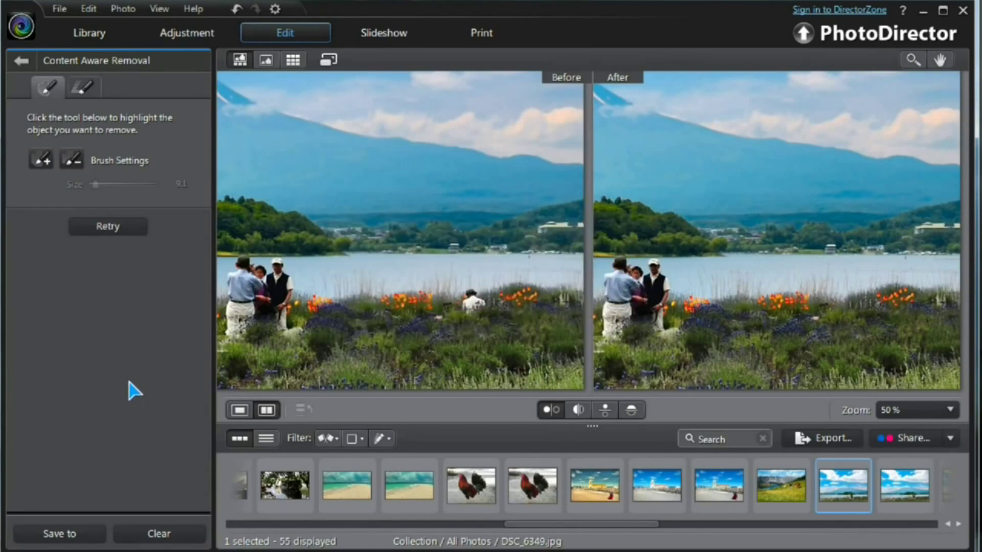
Zoom in on the lakeside people and enlarge the removal brush to size 17.6
double_click(381, 239)
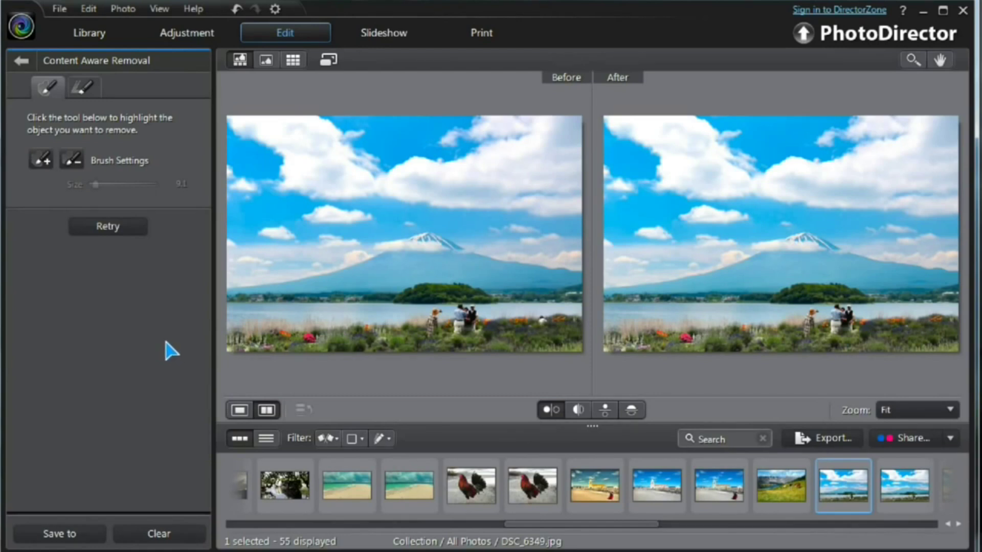
click(399, 239)
drag(322, 313, 309, 229)
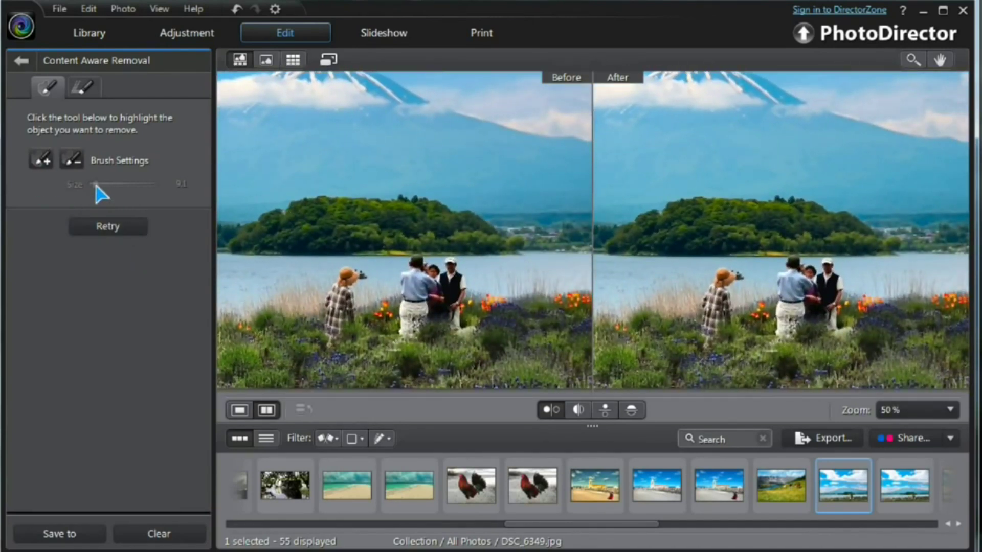
click(43, 161)
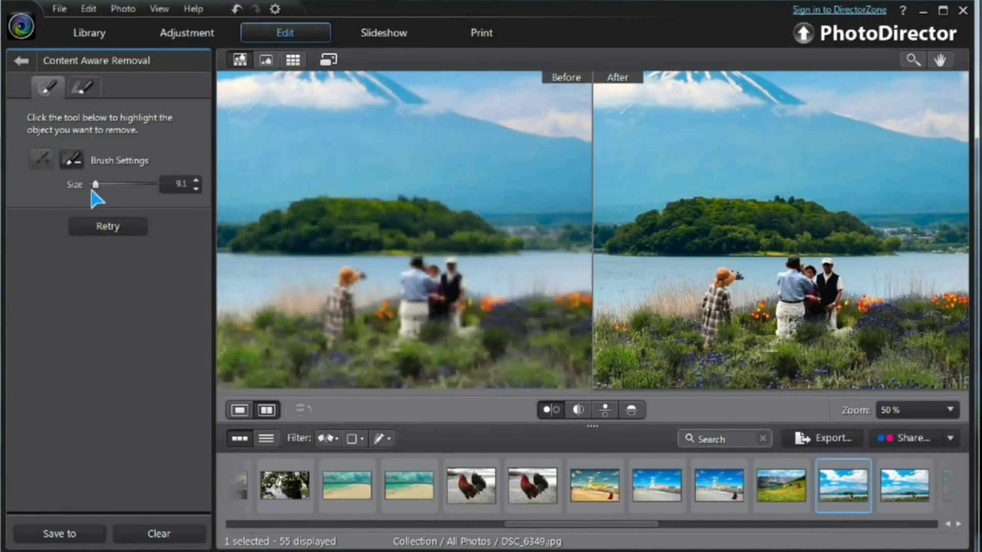
drag(96, 185, 104, 184)
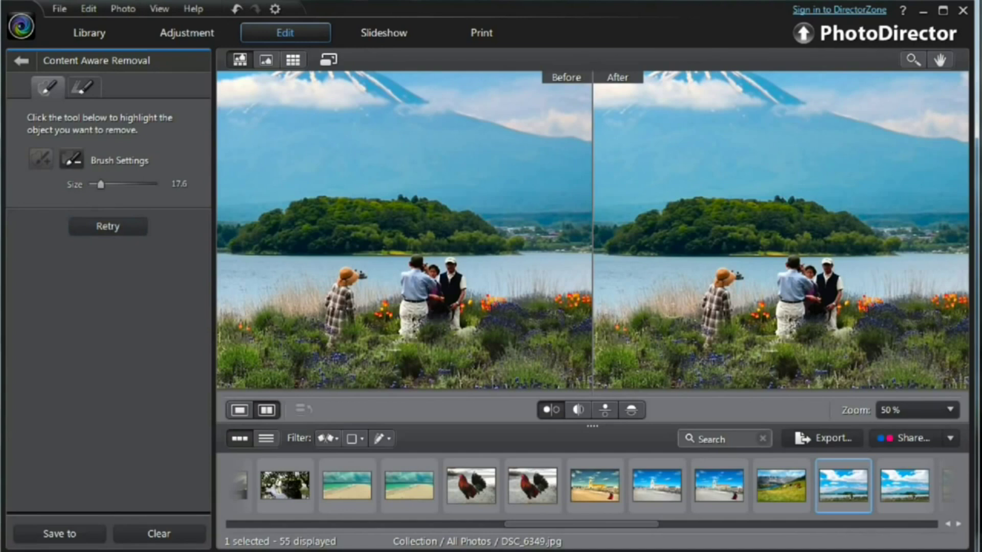
Paint over the woman photographer and the group of three, apply removal, then move to balloon lines.jpg
mouse_move(713, 311)
mouse_down()
mouse_move(701, 347)
mouse_move(701, 296)
mouse_move(728, 273)
mouse_up()
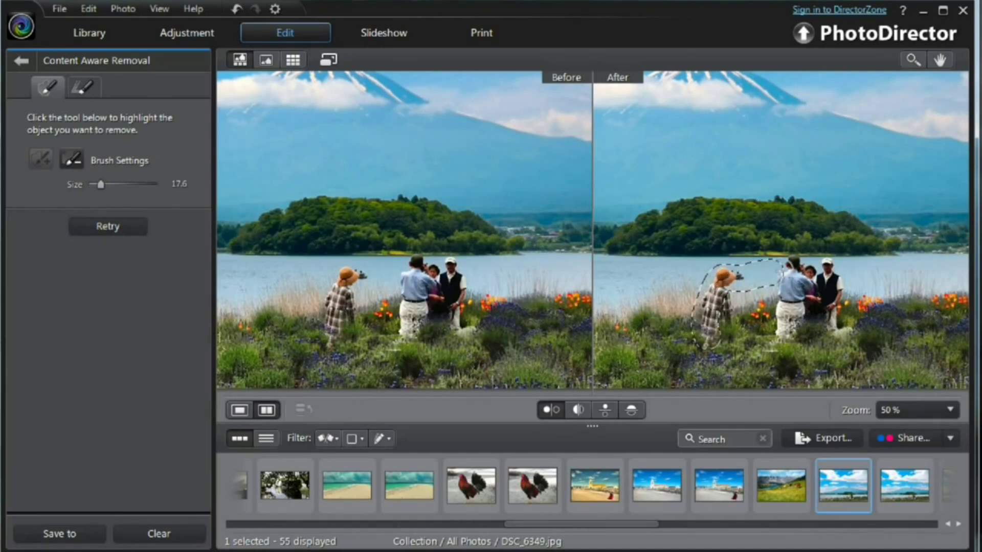
mouse_move(787, 266)
mouse_down()
mouse_move(832, 264)
mouse_move(841, 322)
mouse_move(795, 330)
mouse_move(773, 286)
mouse_move(803, 271)
mouse_move(815, 300)
mouse_move(813, 279)
mouse_move(795, 266)
mouse_move(800, 297)
mouse_up()
drag(726, 293, 721, 322)
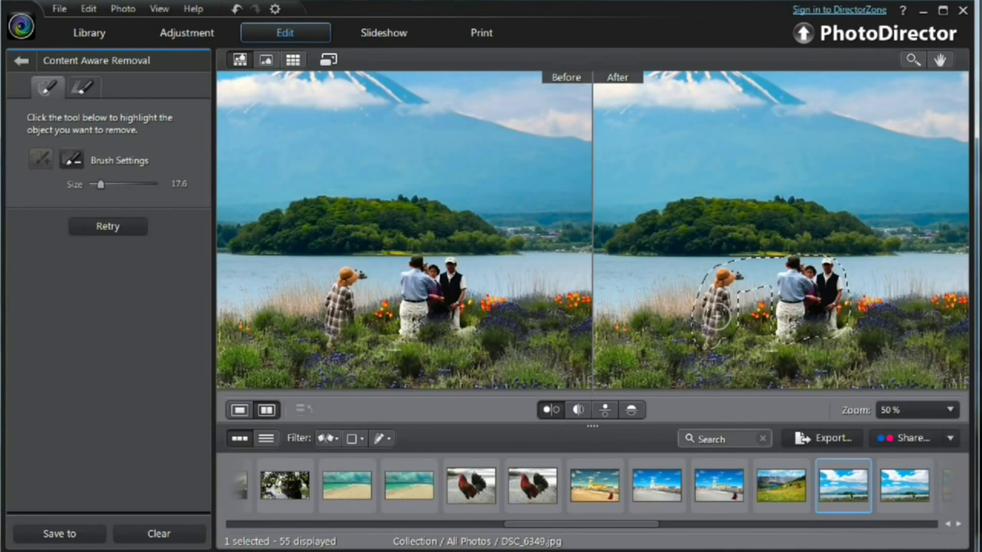
click(118, 228)
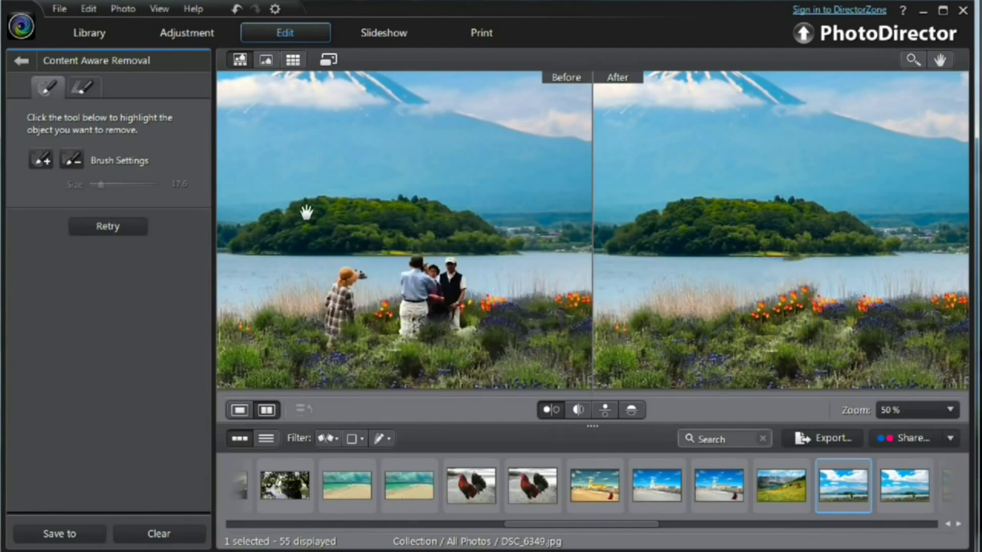
scroll(307, 212, down, 2)
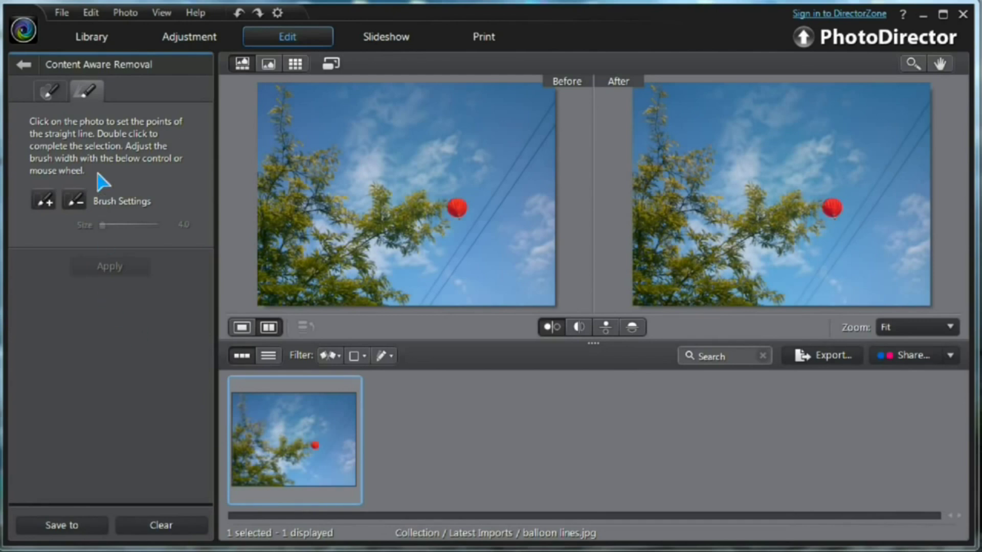
Mark one power line with a straight-line brush from bottom to top and erase it
click(88, 97)
click(45, 203)
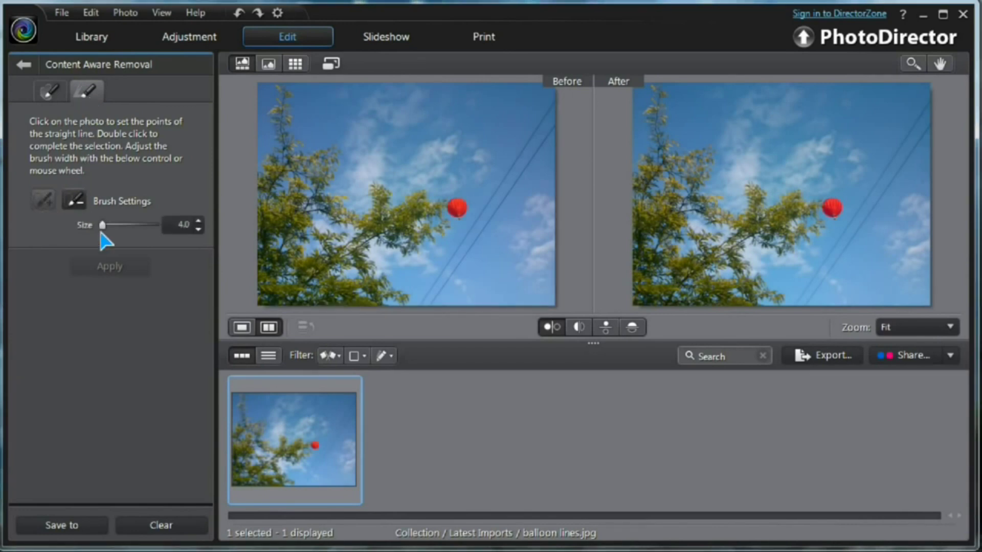
drag(102, 229, 103, 227)
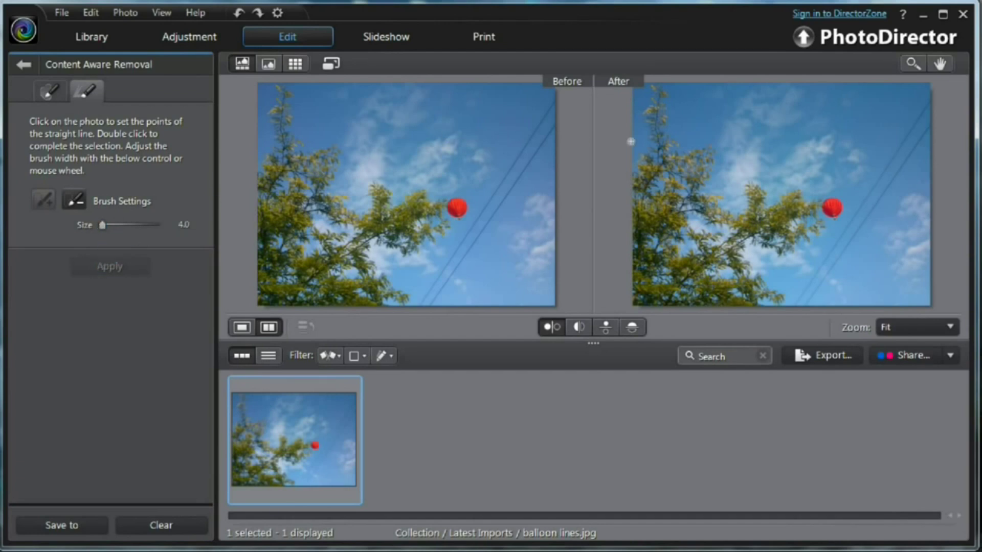
click(794, 306)
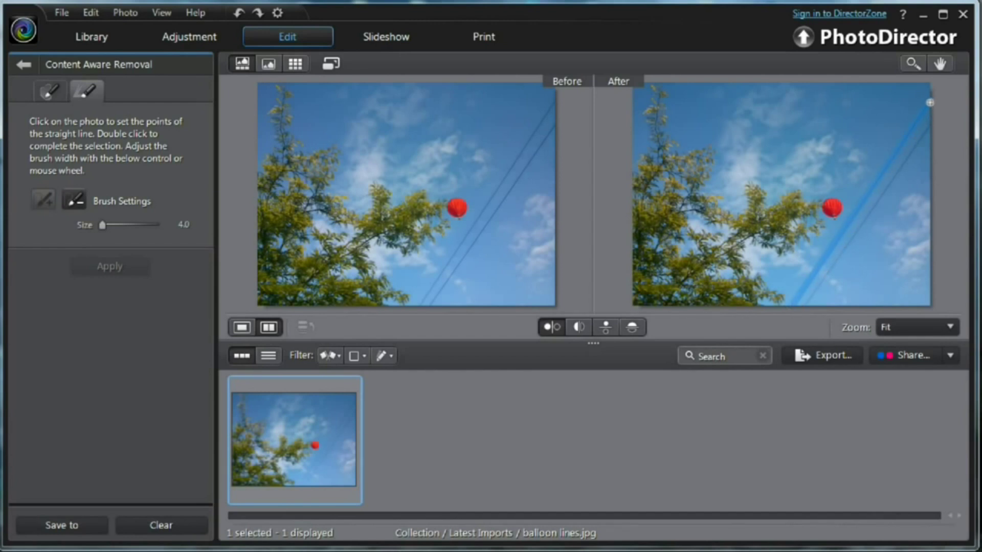
double_click(929, 103)
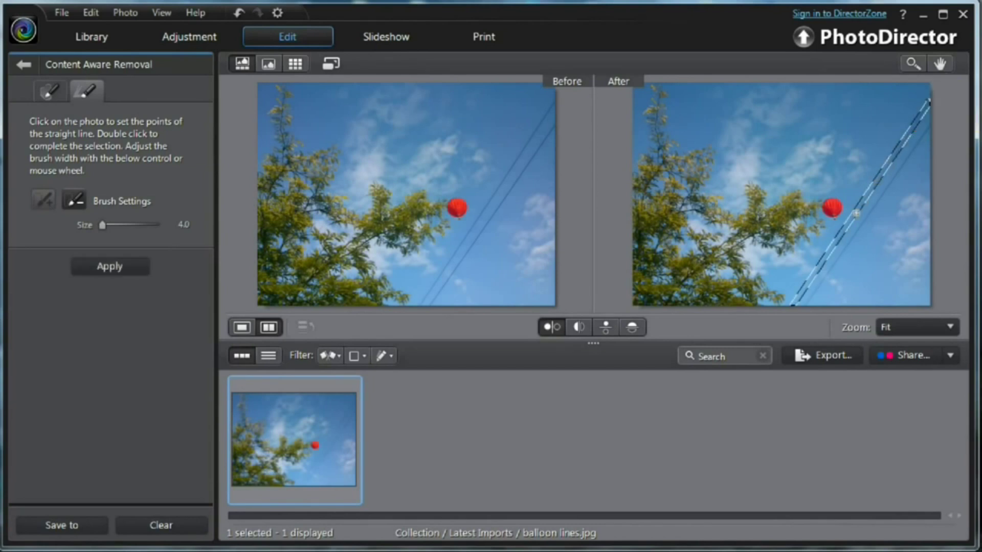
click(119, 269)
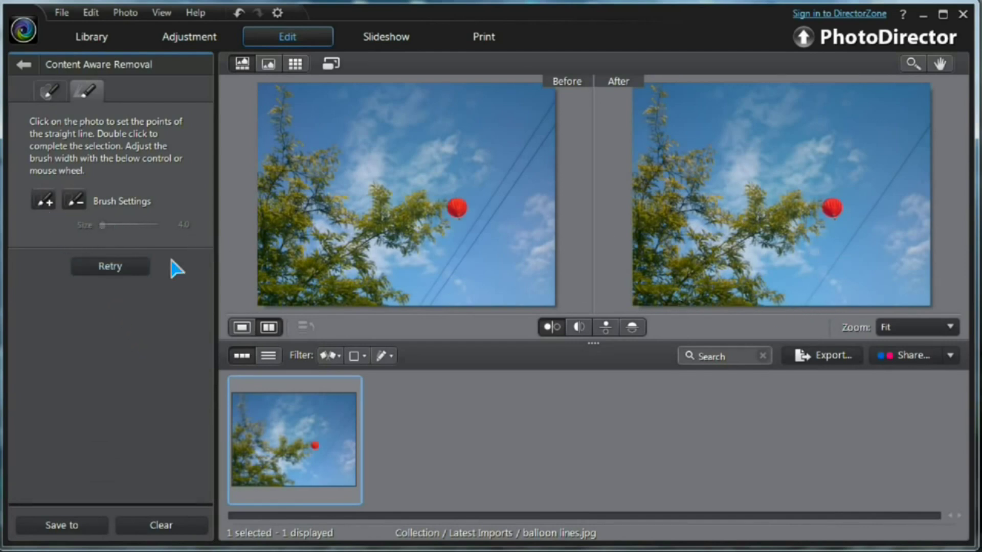
Draw a straight removal line along the remaining wire and apply to erase it
click(44, 200)
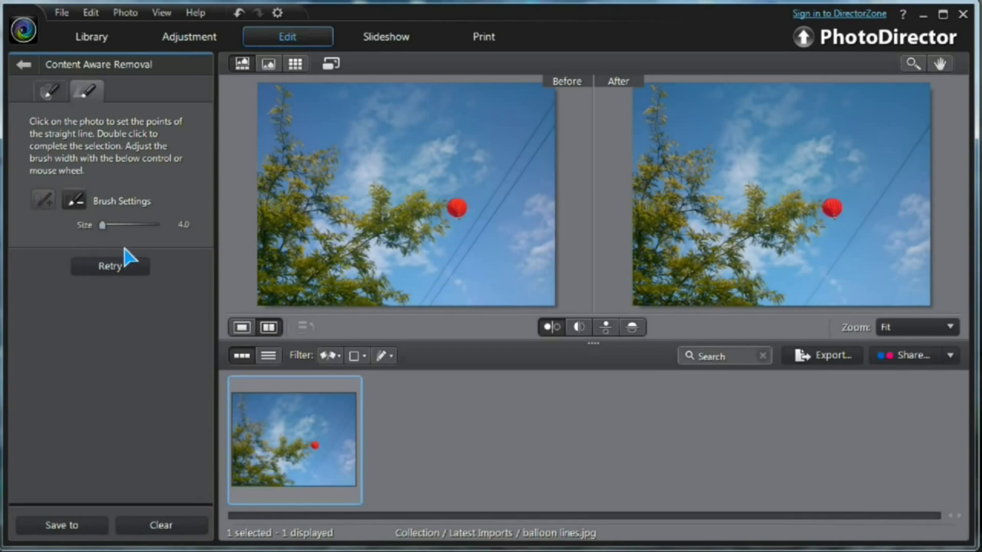
click(805, 304)
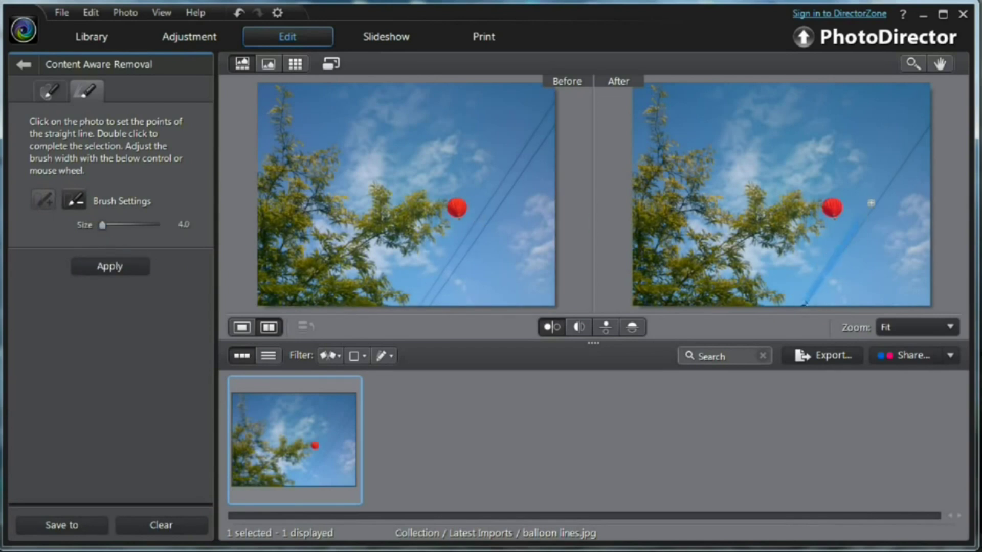
double_click(931, 126)
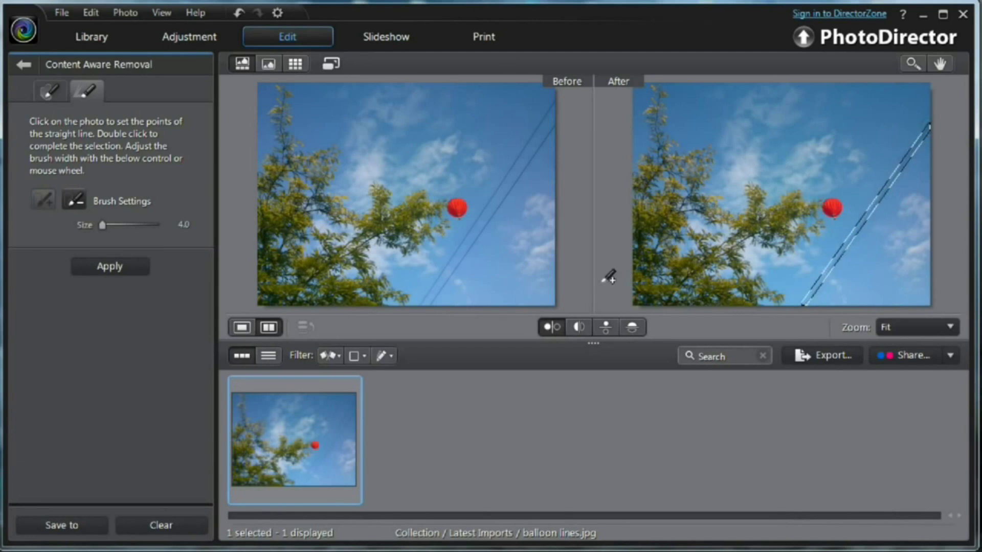
click(143, 264)
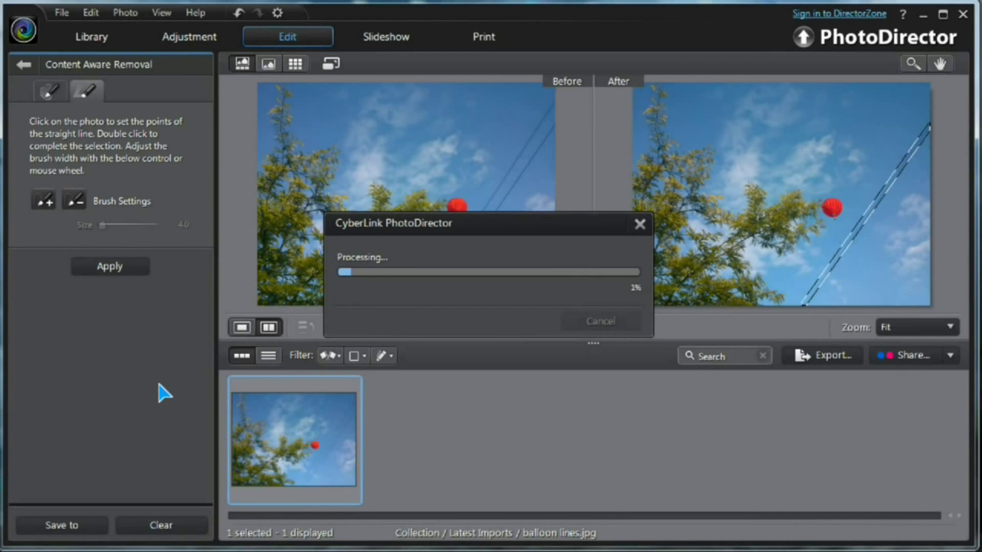